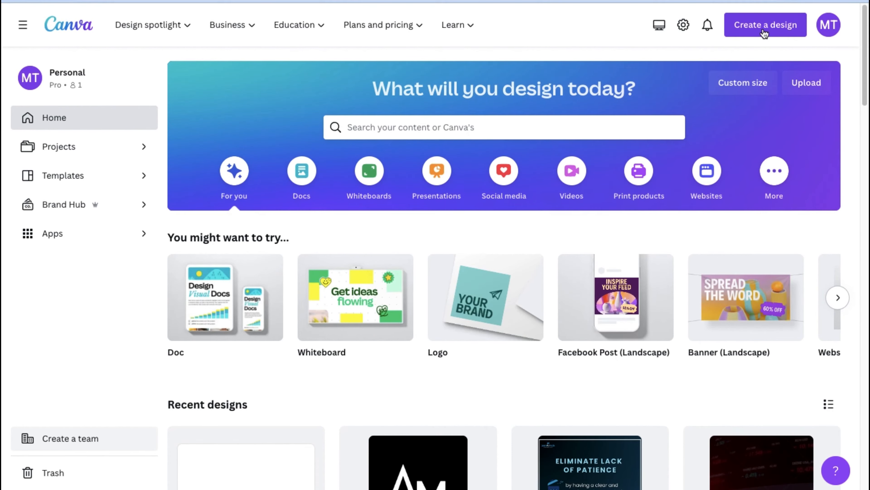
Create a blank Online Portfolio design and search its stock photos for dogs
{"action": "left_click", "coordinate": [764, 28]}
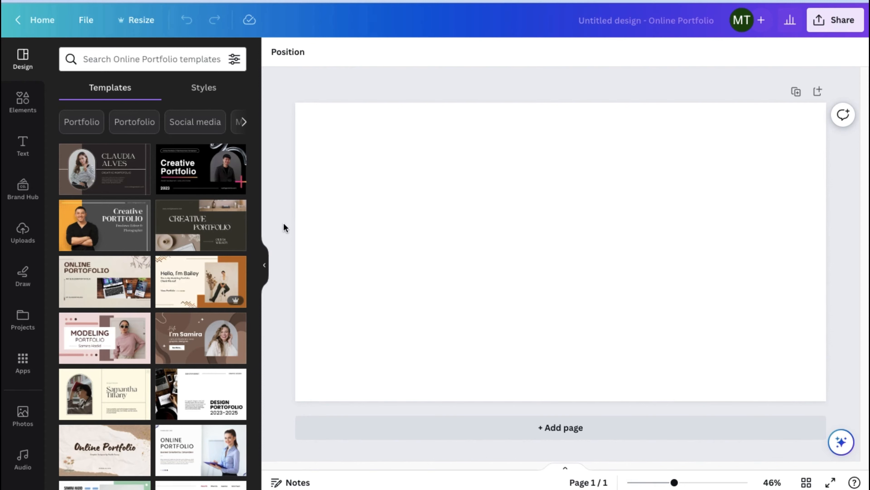
{"action": "left_click", "coordinate": [22, 426]}
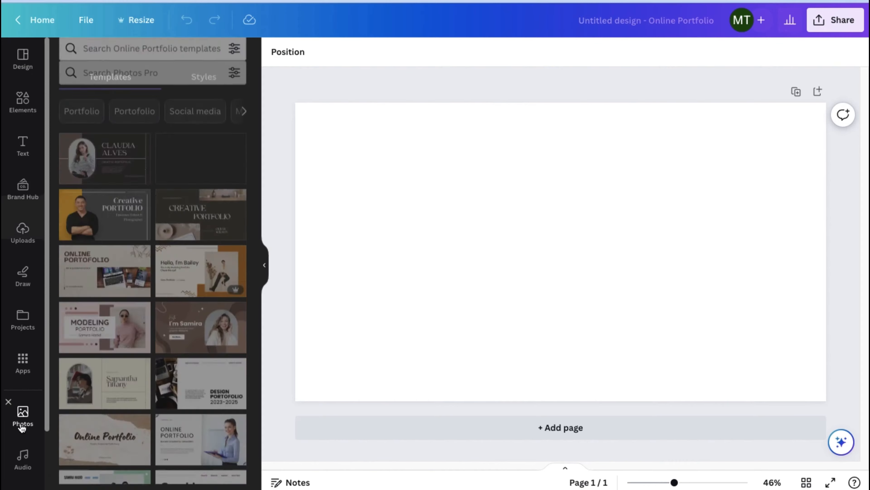
{"action": "left_click", "coordinate": [139, 60]}
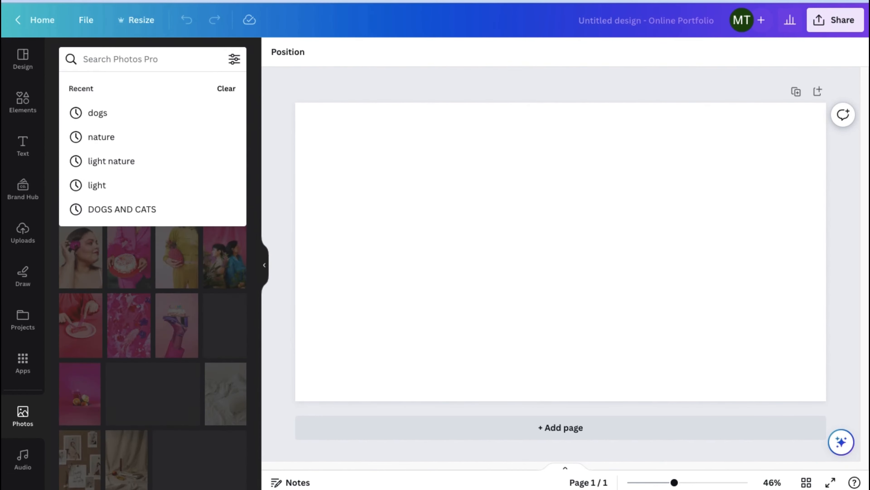
{"action": "type", "text": "dogs"}
{"action": "left_click", "coordinate": [105, 114]}
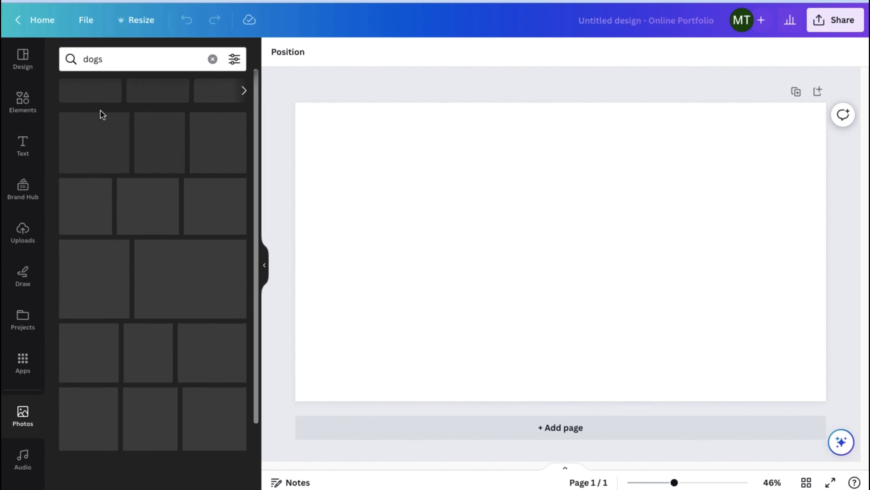
Add the photo of the brown long-haired dog on the beach and enlarge it to cover the whole page
{"action": "scroll", "coordinate": [101, 114], "scroll_direction": "down", "scroll_amount": 10}
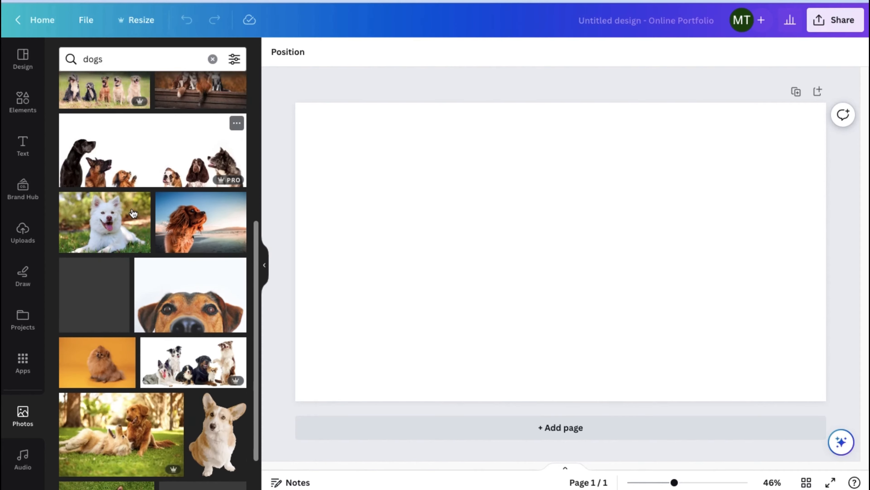
{"action": "scroll", "coordinate": [181, 277], "scroll_direction": "up", "scroll_amount": 3}
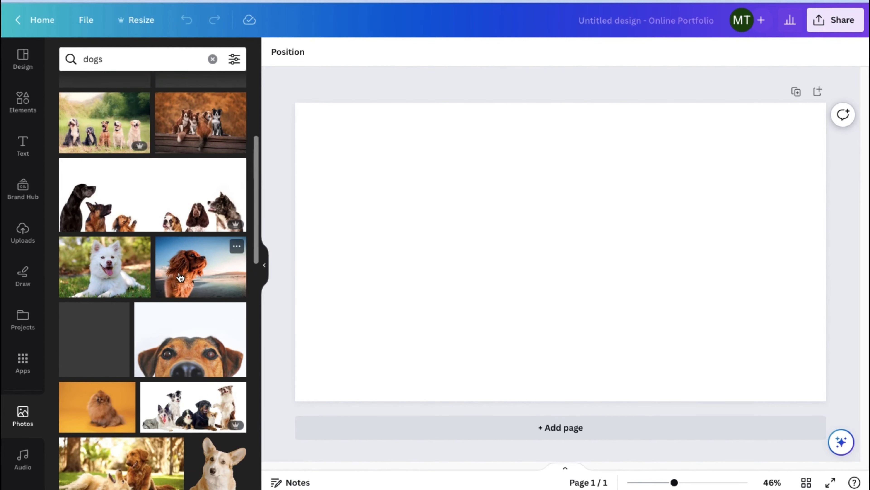
{"action": "left_click", "coordinate": [193, 269]}
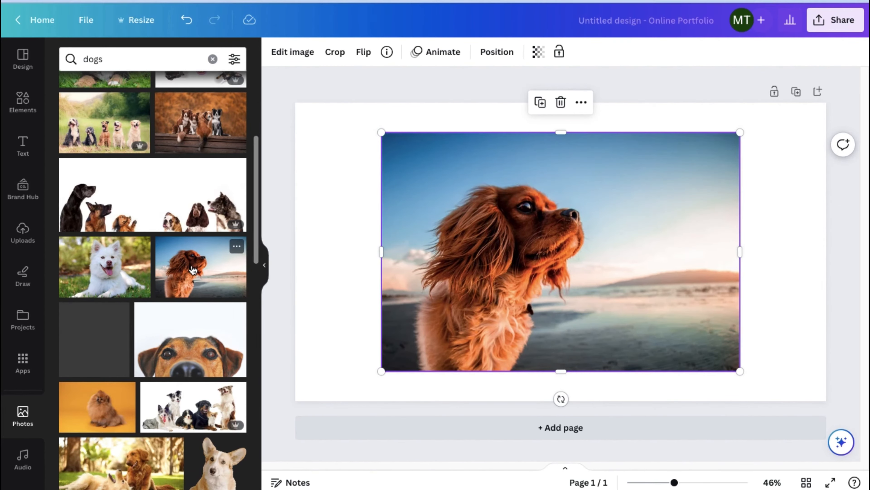
{"action": "left_click_drag", "start_coordinate": [560, 206], "coordinate": [457, 165]}
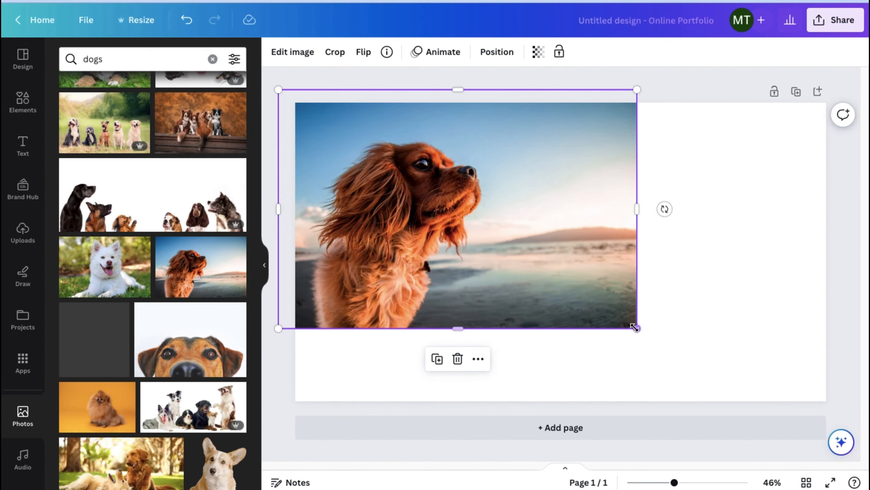
{"action": "left_click_drag", "start_coordinate": [637, 326], "coordinate": [869, 398]}
{"action": "left_click_drag", "start_coordinate": [665, 322], "coordinate": [639, 265]}
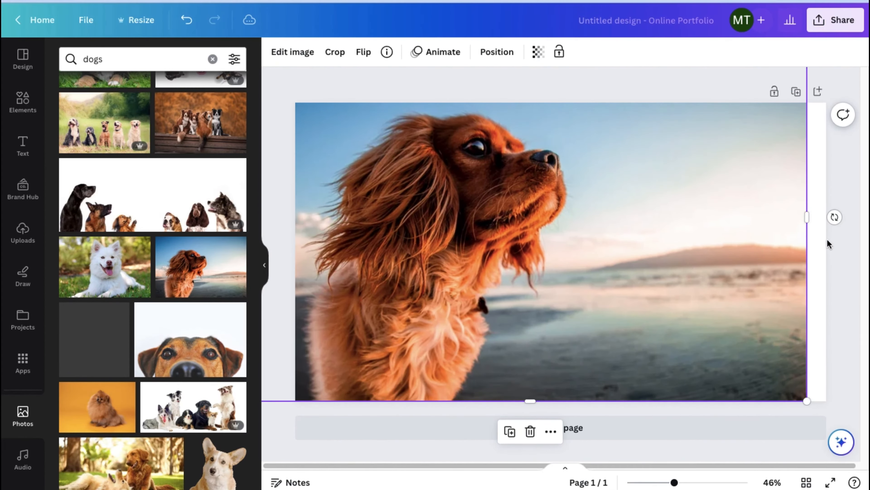
{"action": "left_click", "coordinate": [829, 242]}
Search the graphic elements for gradient and add the vertical white-to-transparent gradient to the page
{"action": "left_click", "coordinate": [24, 109]}
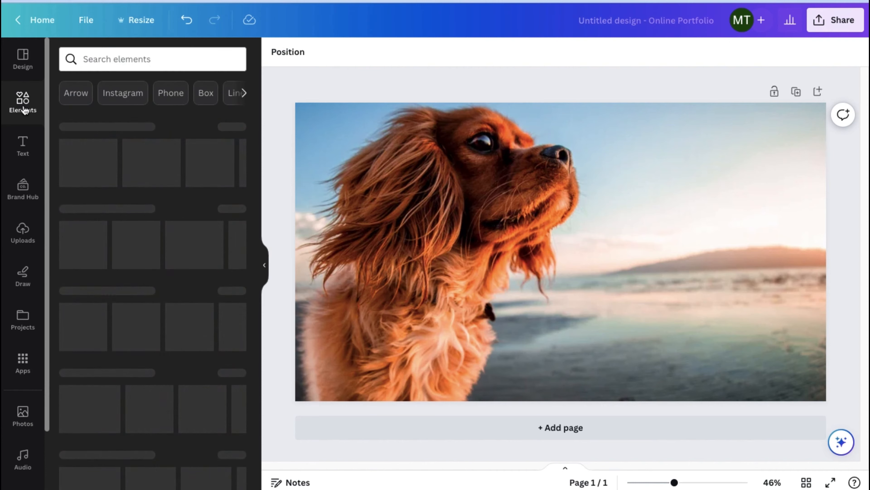
{"action": "left_click", "coordinate": [146, 52]}
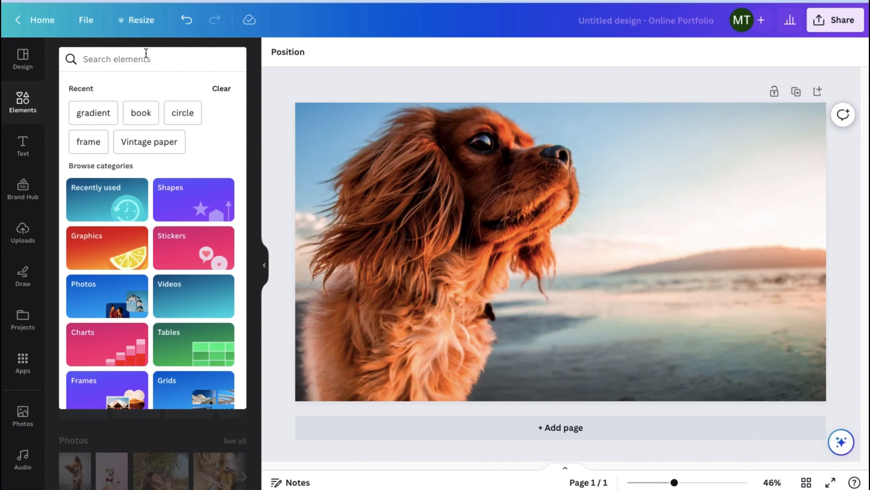
{"action": "type", "text": "gradient"}
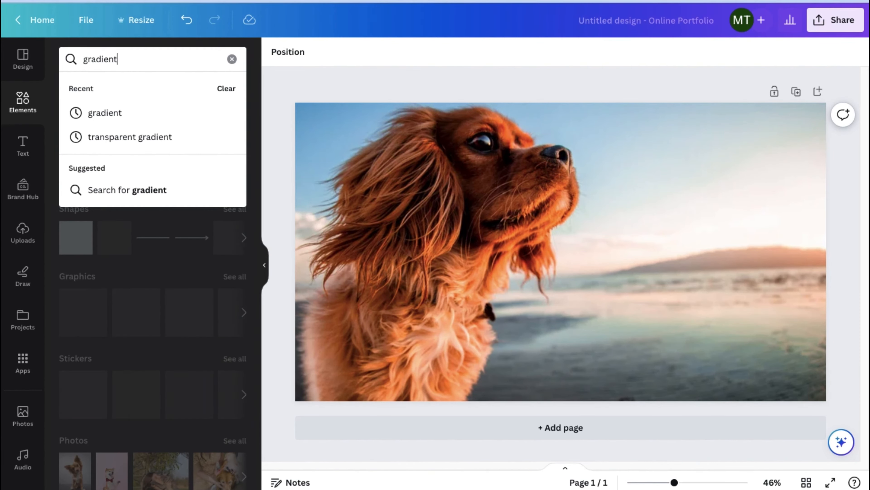
{"action": "key", "text": "Return"}
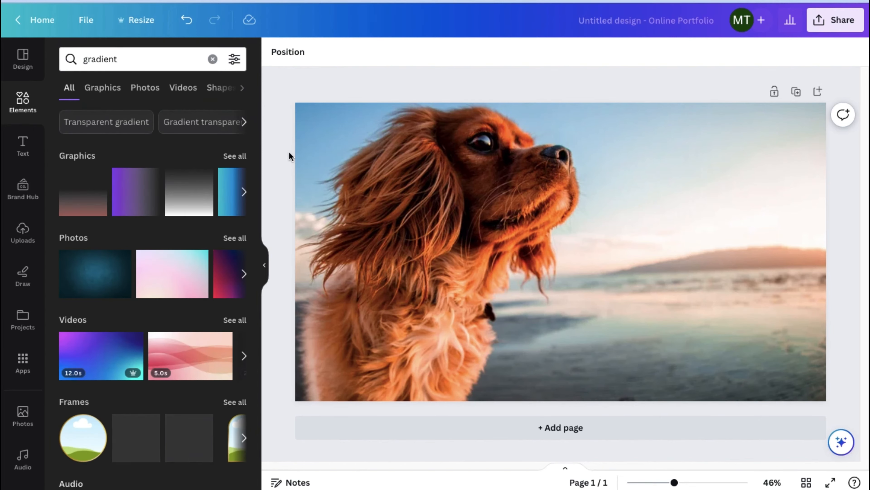
{"action": "left_click", "coordinate": [100, 88]}
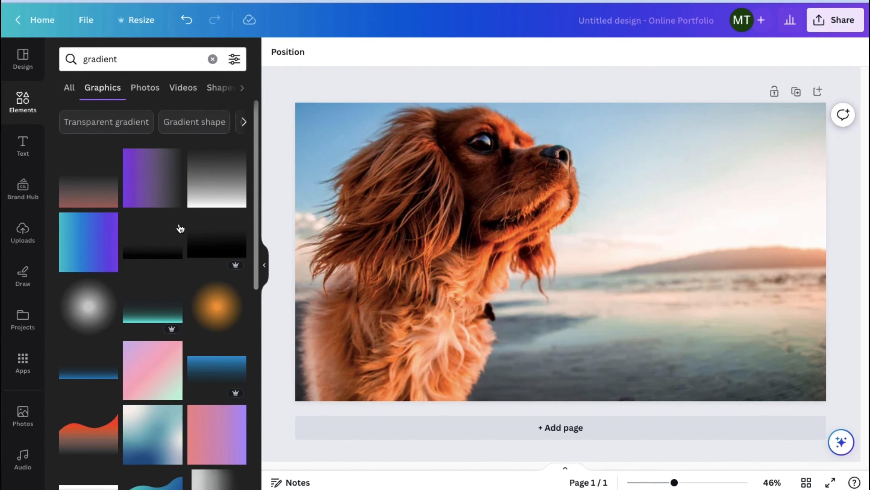
{"action": "scroll", "coordinate": [180, 230], "scroll_direction": "down", "scroll_amount": 4}
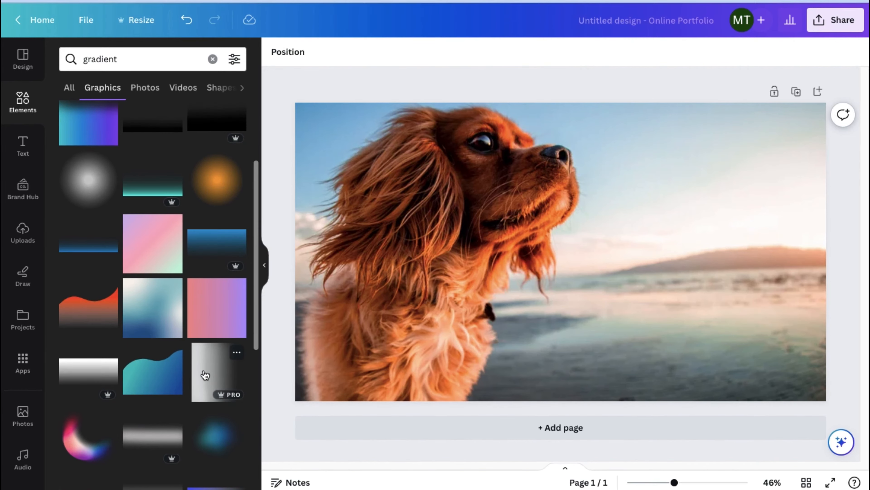
{"action": "left_click", "coordinate": [204, 375]}
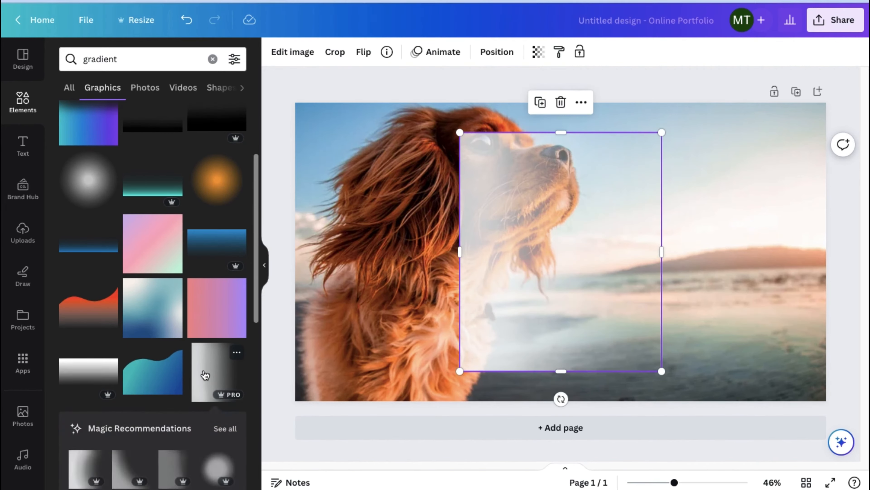
Rotate the gradient 180 degrees so its white side faces right, and enlarge it over the right half of the photo
{"action": "left_click_drag", "start_coordinate": [546, 262], "coordinate": [672, 228]}
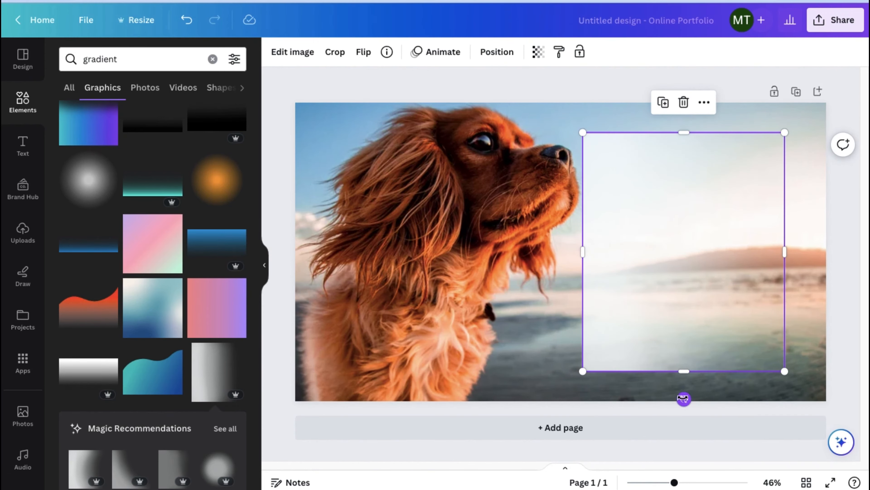
{"action": "left_click_drag", "start_coordinate": [684, 398], "coordinate": [684, 160]}
{"action": "left_click_drag", "start_coordinate": [701, 260], "coordinate": [742, 214]}
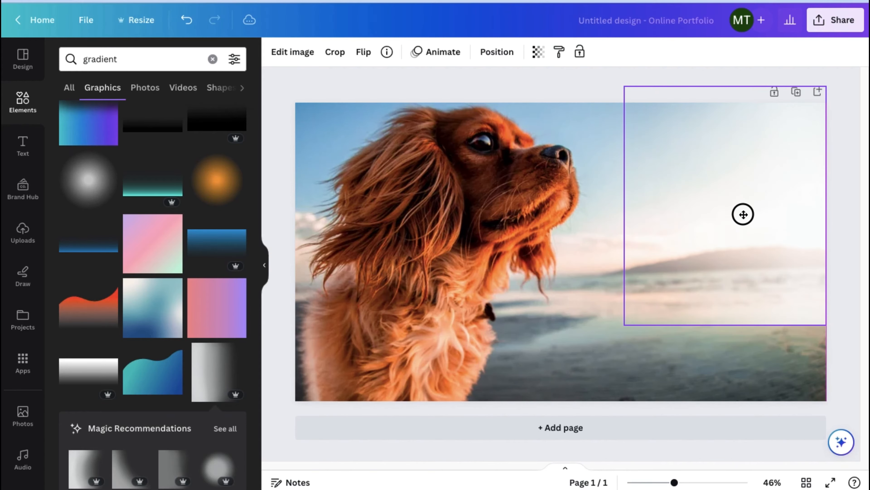
{"action": "left_click_drag", "start_coordinate": [624, 325], "coordinate": [460, 379]}
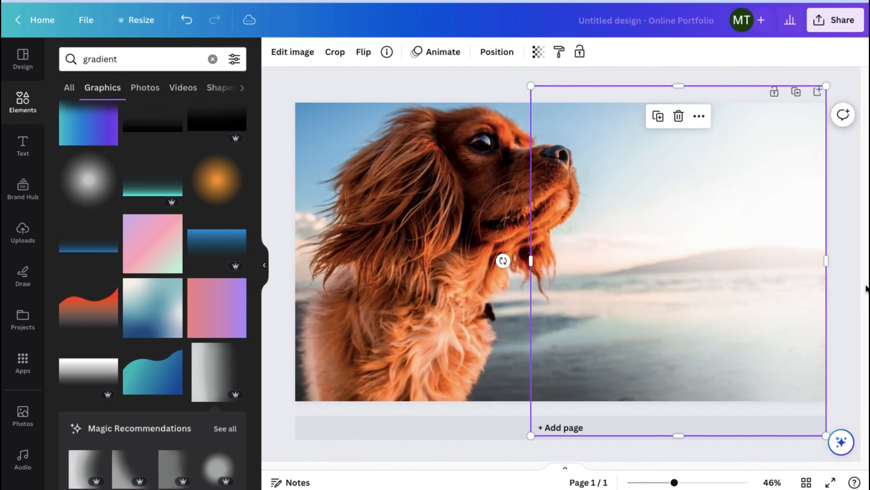
{"action": "left_click", "coordinate": [841, 296]}
Copy the white gradient, paste it, and lay the copy over the original on the right half of the page
{"action": "left_click", "coordinate": [706, 219]}
{"action": "left_click", "coordinate": [838, 226]}
{"action": "left_click", "coordinate": [627, 361]}
{"action": "right_click", "coordinate": [637, 294]}
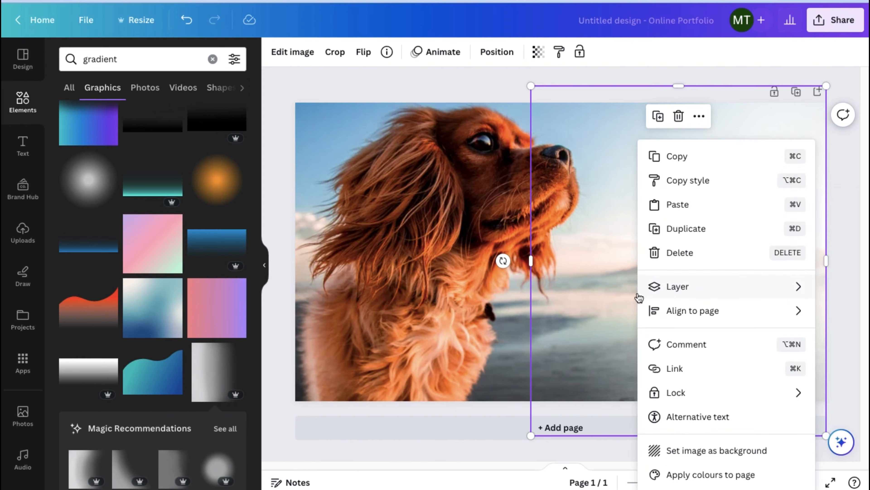
{"action": "left_click", "coordinate": [686, 159]}
{"action": "right_click", "coordinate": [683, 155]}
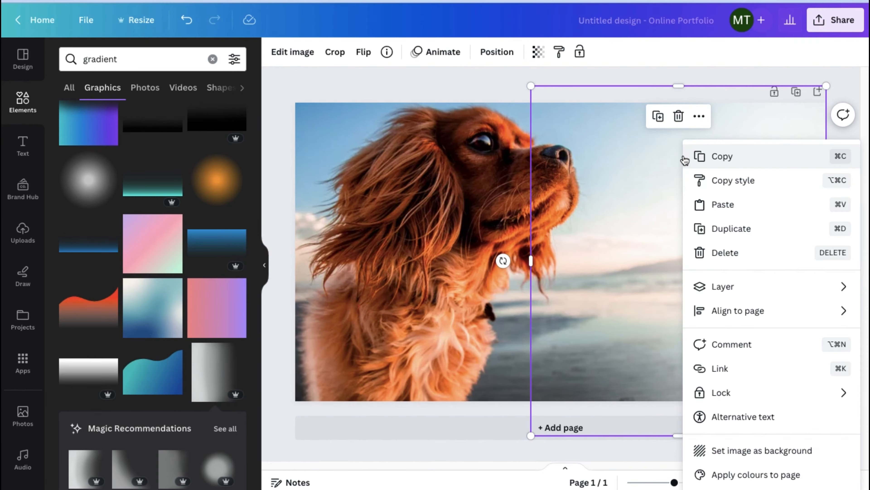
{"action": "left_click", "coordinate": [720, 205]}
{"action": "mouse_move", "coordinate": [730, 228]}
{"action": "left_mouse_down"}
{"action": "mouse_move", "coordinate": [705, 228]}
{"action": "mouse_move", "coordinate": [723, 229]}
{"action": "left_mouse_up"}
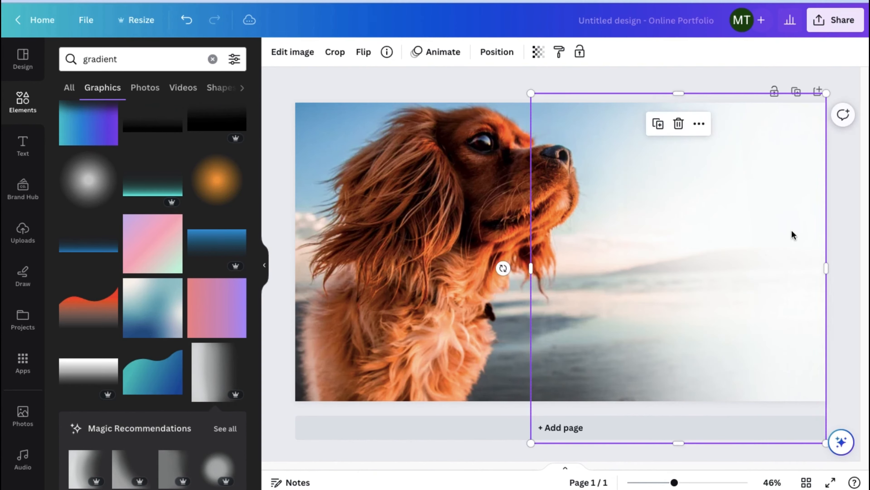
Paste another copy of the white gradient, shift it toward the dog's face, and enlarge it slightly
{"action": "left_click", "coordinate": [837, 230]}
{"action": "left_click", "coordinate": [733, 225]}
{"action": "right_click", "coordinate": [733, 223]}
{"action": "left_click", "coordinate": [771, 219]}
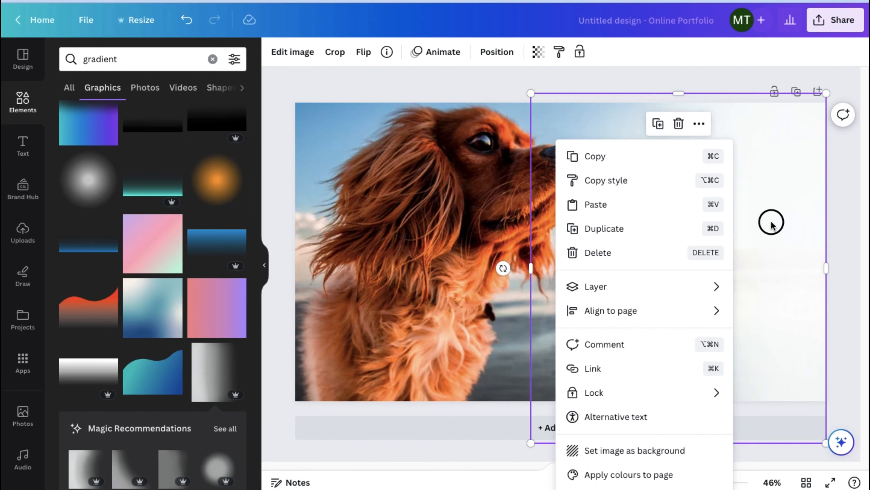
{"action": "left_click_drag", "start_coordinate": [771, 221], "coordinate": [707, 227]}
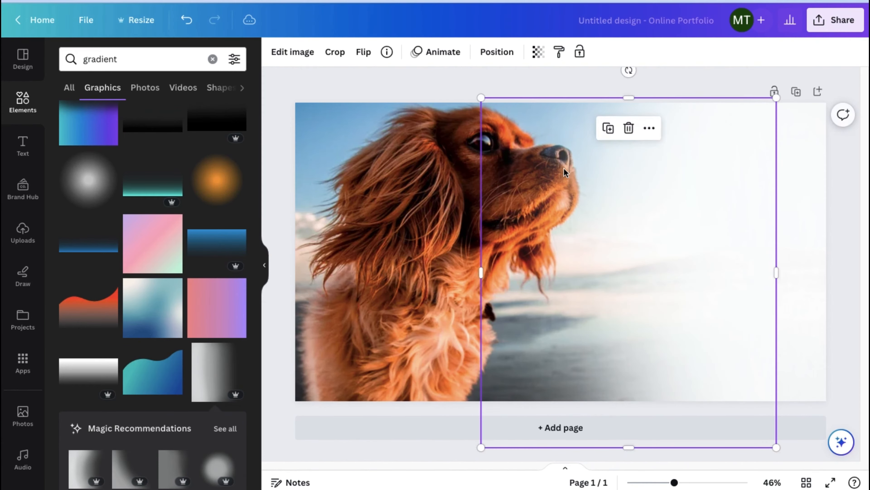
{"action": "left_click_drag", "start_coordinate": [481, 99], "coordinate": [468, 92]}
{"action": "left_click", "coordinate": [852, 71]}
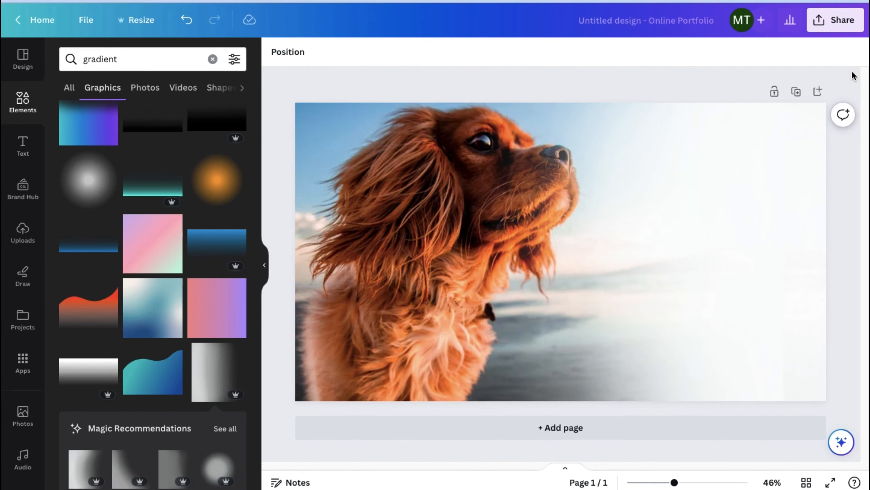
Download the faded dog design as a PNG file
{"action": "left_click", "coordinate": [830, 26]}
{"action": "left_click", "coordinate": [709, 327]}
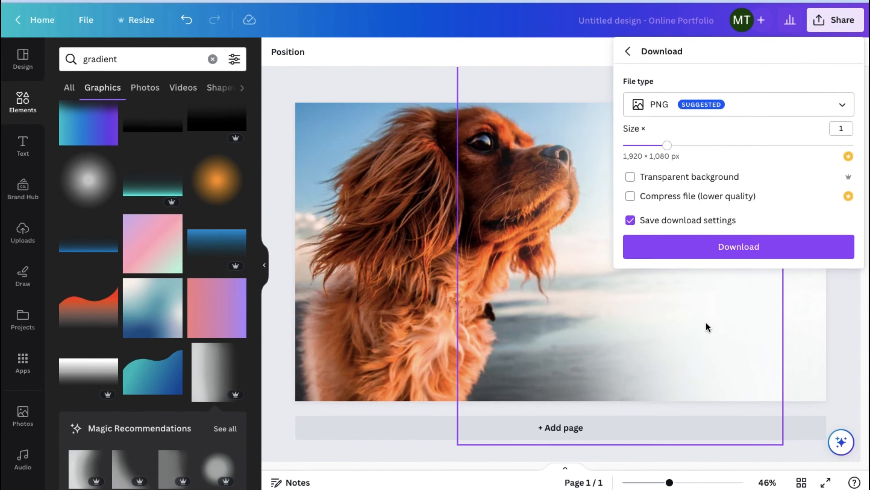
{"action": "left_click", "coordinate": [720, 246]}
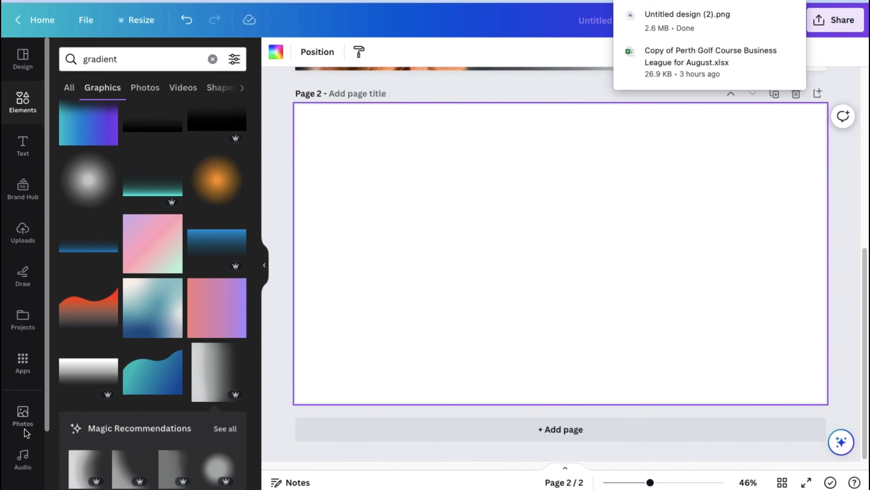
Add the recently used photo of the sunlit forest with a wooden deck to page 2 and enlarge it to cover the page
{"action": "left_click", "coordinate": [29, 412]}
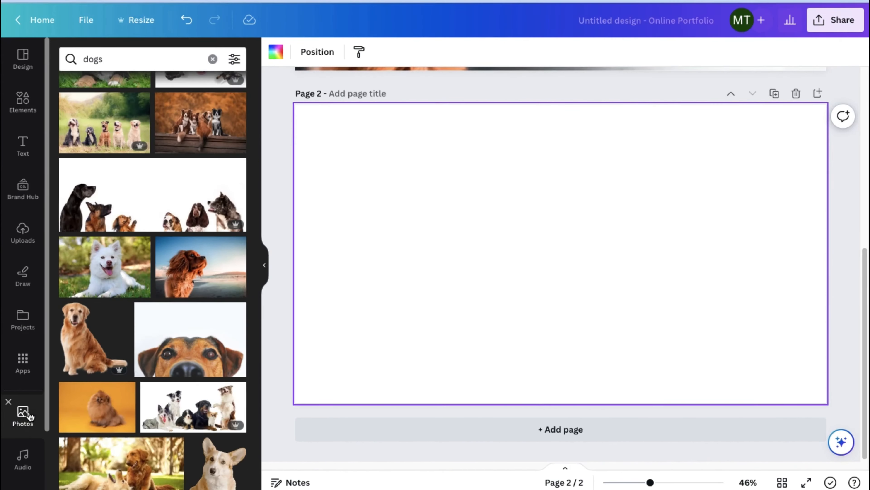
{"action": "left_click", "coordinate": [212, 59]}
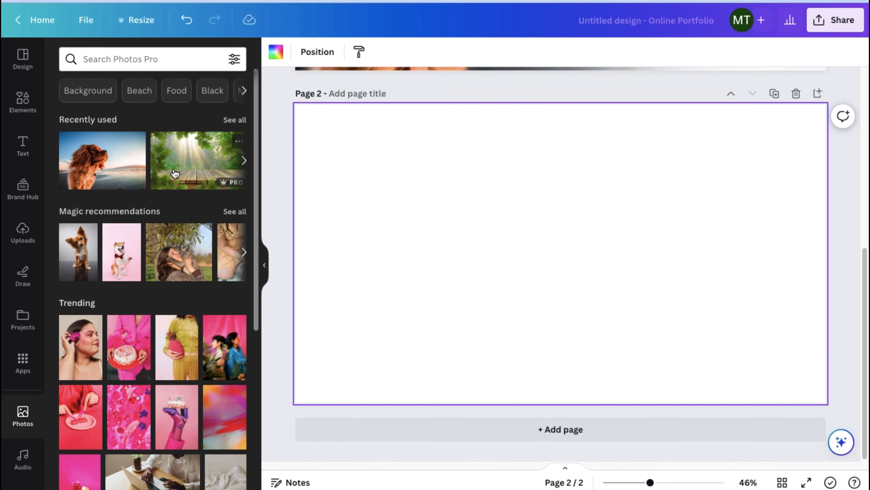
{"action": "left_click", "coordinate": [196, 159]}
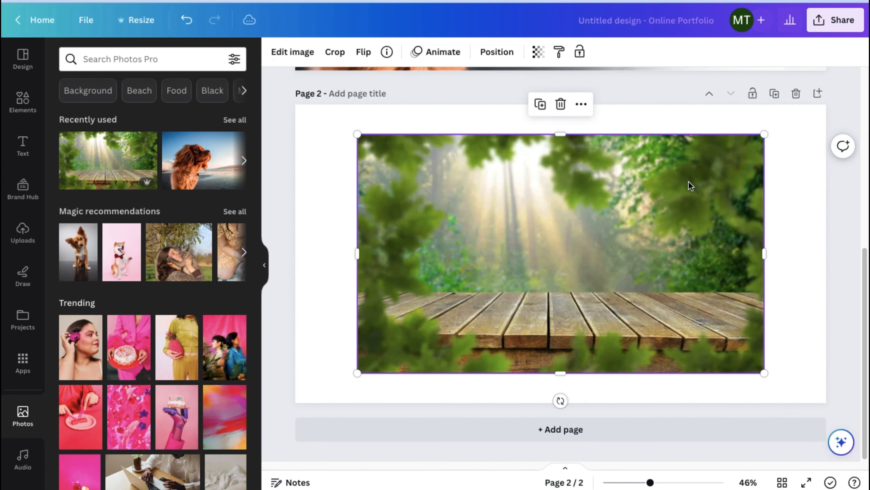
{"action": "left_click_drag", "start_coordinate": [690, 185], "coordinate": [633, 197]}
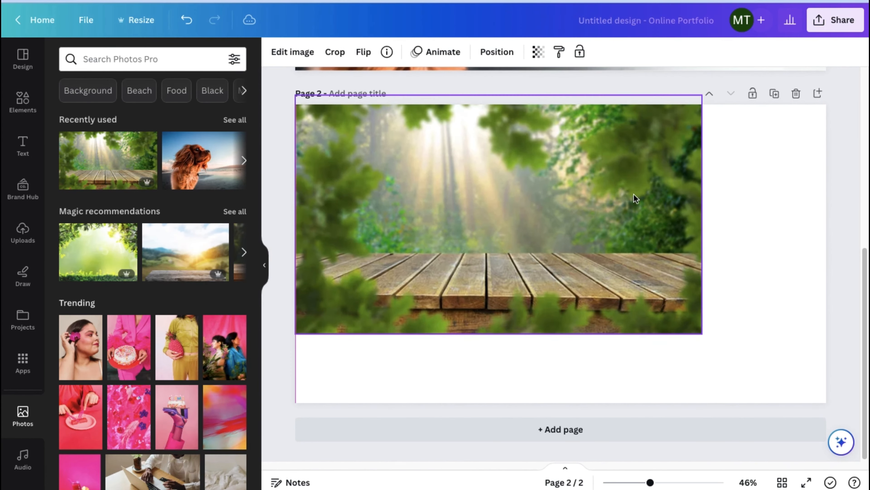
{"action": "left_click_drag", "start_coordinate": [703, 335], "coordinate": [858, 421]}
Add the vertical white-to-transparent gradient to page 2 and enlarge it over the left half of the forest photo
{"action": "left_click", "coordinate": [24, 100]}
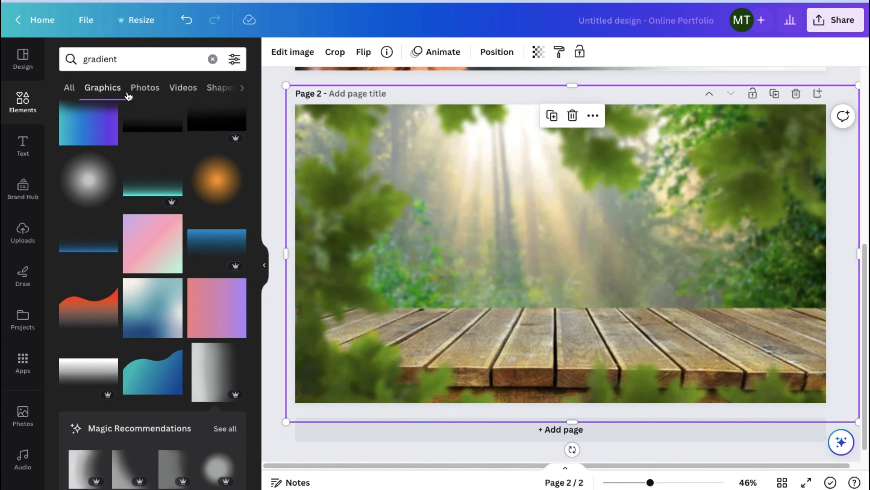
{"action": "left_click", "coordinate": [226, 381]}
{"action": "left_click_drag", "start_coordinate": [562, 266], "coordinate": [388, 223]}
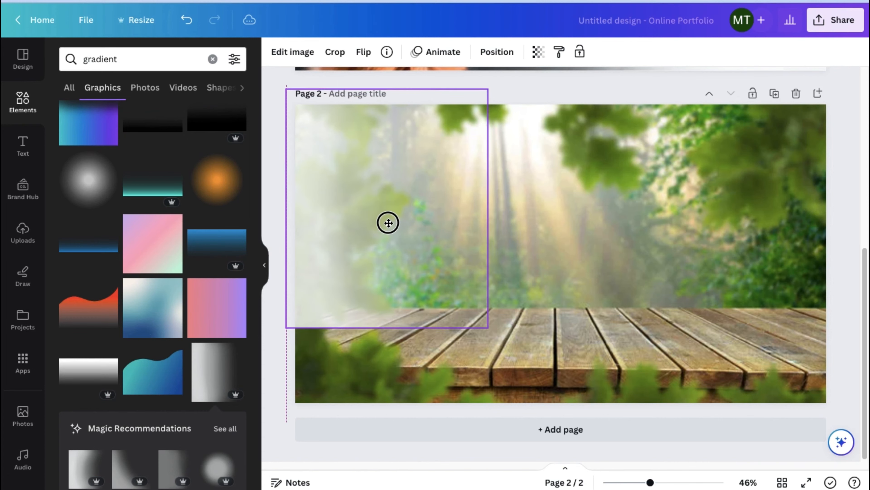
{"action": "left_click_drag", "start_coordinate": [487, 326], "coordinate": [598, 413]}
{"action": "left_click", "coordinate": [676, 246]}
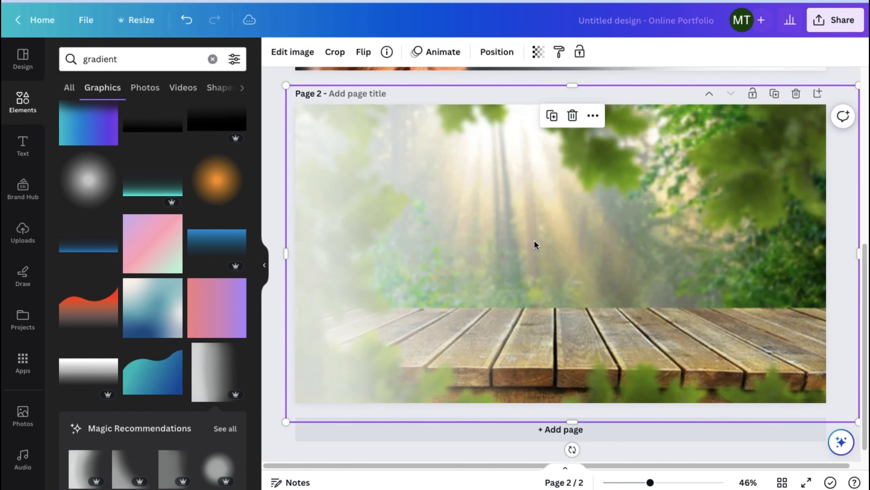
Place a second copy of the white gradient over the first on the left half of page 2
{"action": "double_click", "coordinate": [514, 243]}
{"action": "left_click", "coordinate": [275, 178]}
{"action": "left_click", "coordinate": [385, 184]}
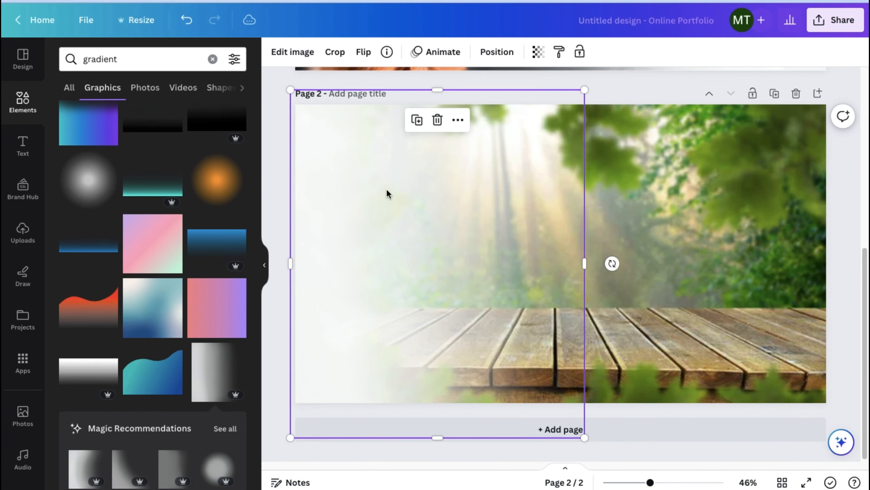
Duplicate the white gradient on page 2 and place the copy closer to the middle of the forest photo
{"action": "mouse_move", "coordinate": [387, 191]}
{"action": "left_mouse_down"}
{"action": "mouse_move", "coordinate": [427, 192]}
{"action": "mouse_move", "coordinate": [389, 194]}
{"action": "left_mouse_up"}
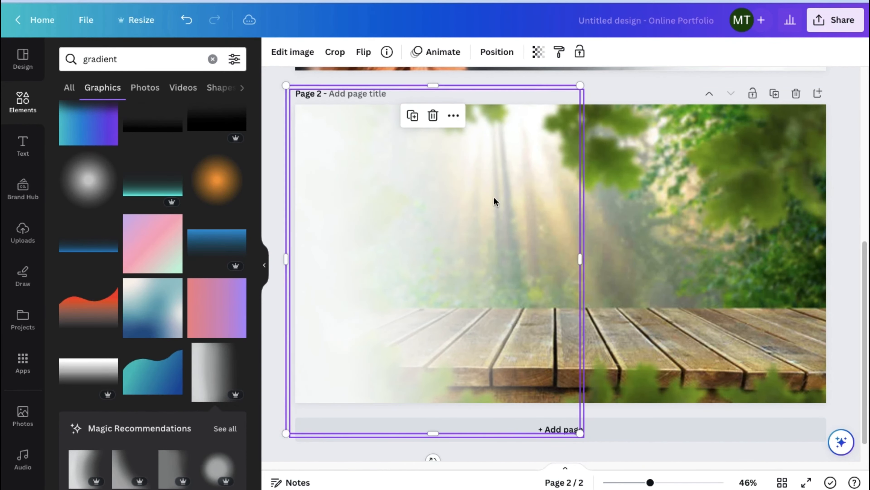
{"action": "left_click", "coordinate": [643, 193]}
{"action": "double_click", "coordinate": [643, 193]}
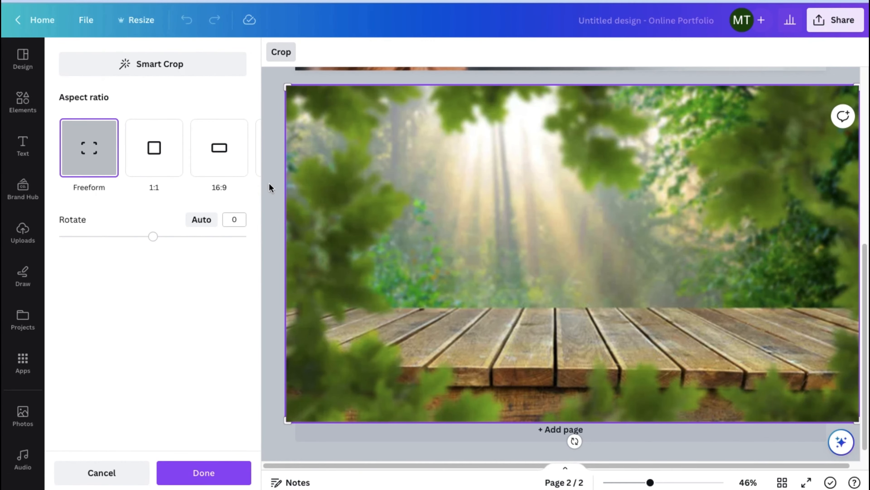
{"action": "left_click", "coordinate": [269, 188]}
{"action": "left_click", "coordinate": [359, 200]}
{"action": "key", "text": "ctrl+d"}
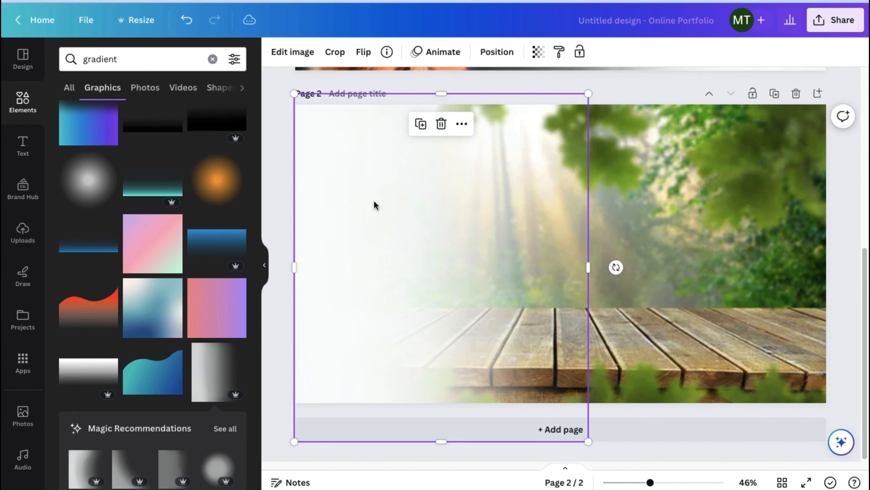
{"action": "left_click_drag", "start_coordinate": [373, 201], "coordinate": [430, 212]}
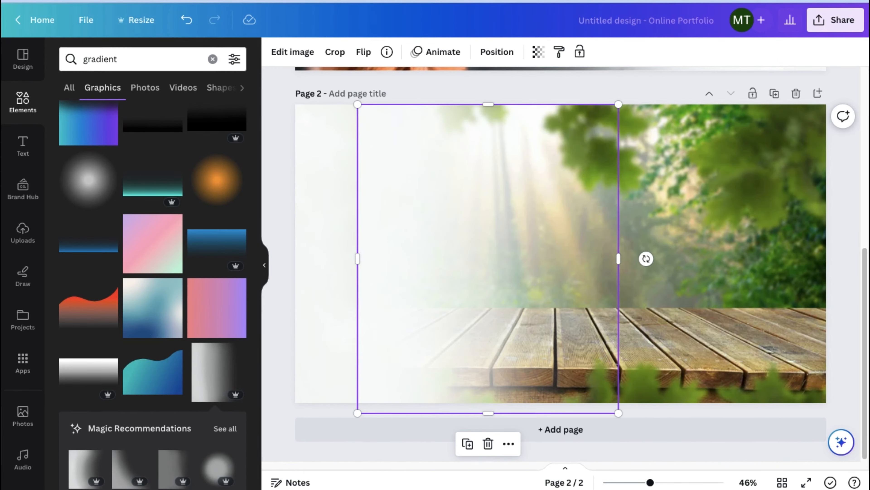
Download only page 2, the faded forest design, as a PNG file
{"action": "left_click", "coordinate": [836, 20]}
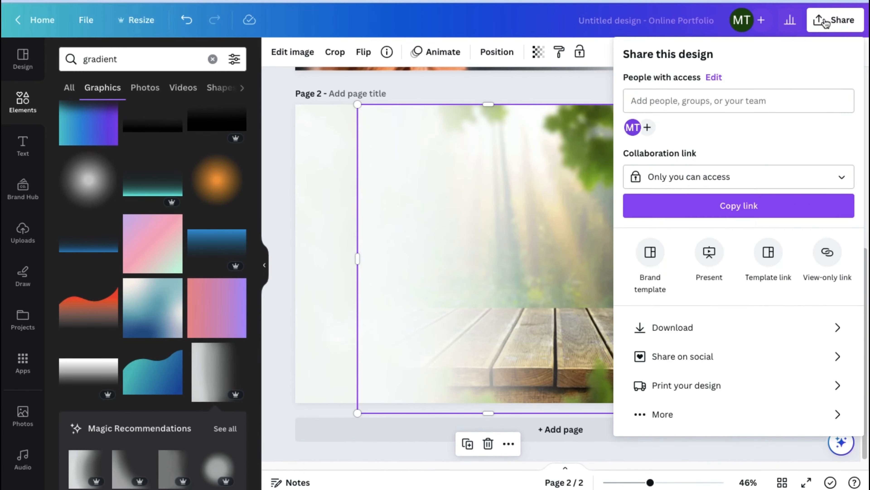
{"action": "left_click", "coordinate": [694, 327]}
{"action": "left_click", "coordinate": [715, 237]}
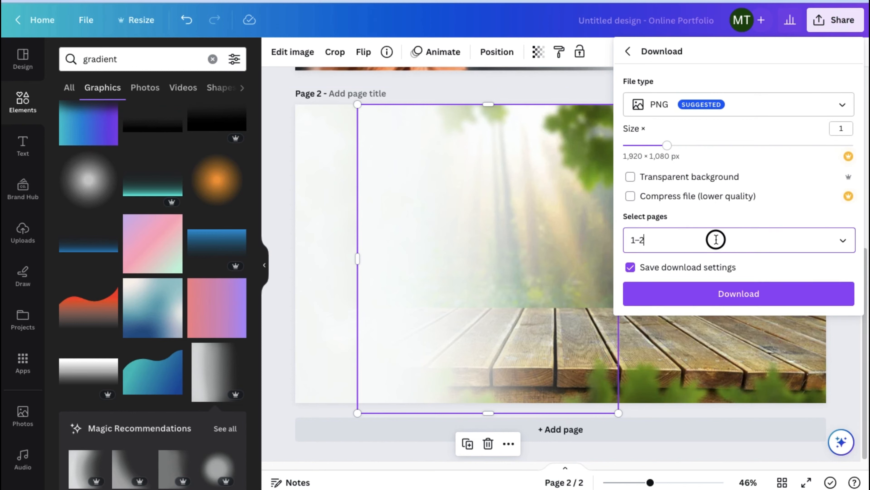
{"action": "left_click", "coordinate": [639, 240]}
{"action": "left_click_drag", "start_coordinate": [639, 240], "coordinate": [627, 241]}
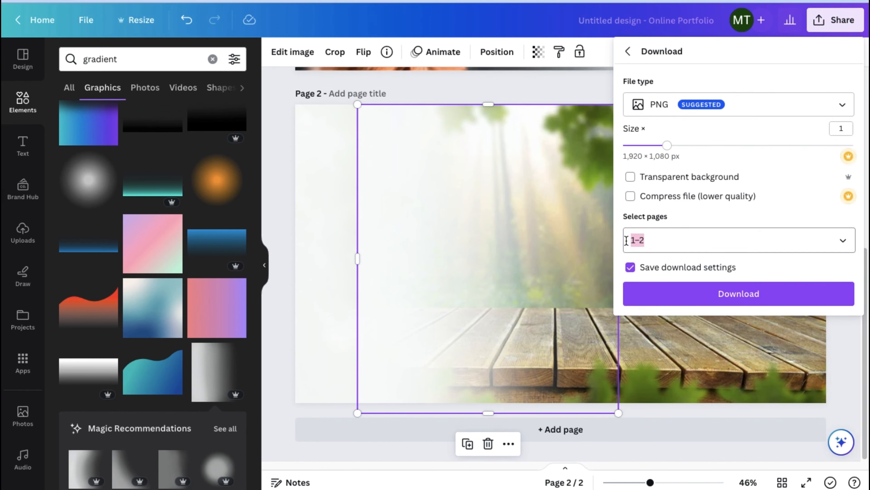
{"action": "type", "text": "2"}
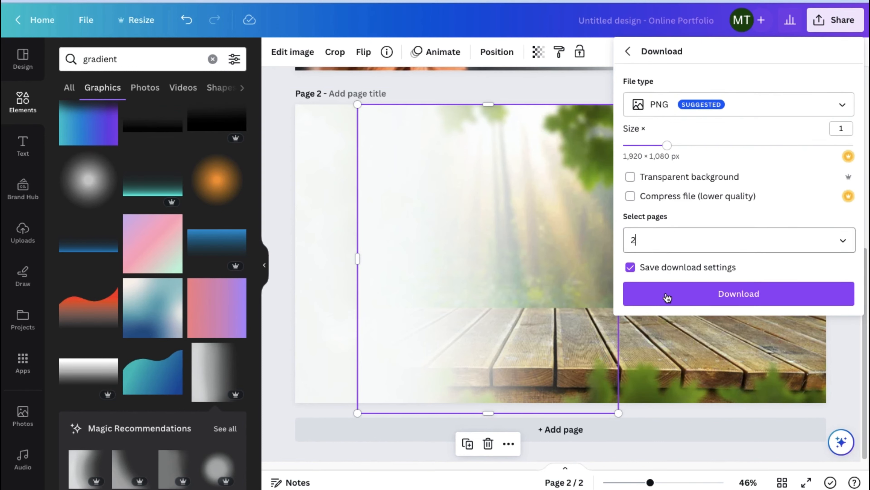
{"action": "left_click", "coordinate": [668, 295]}
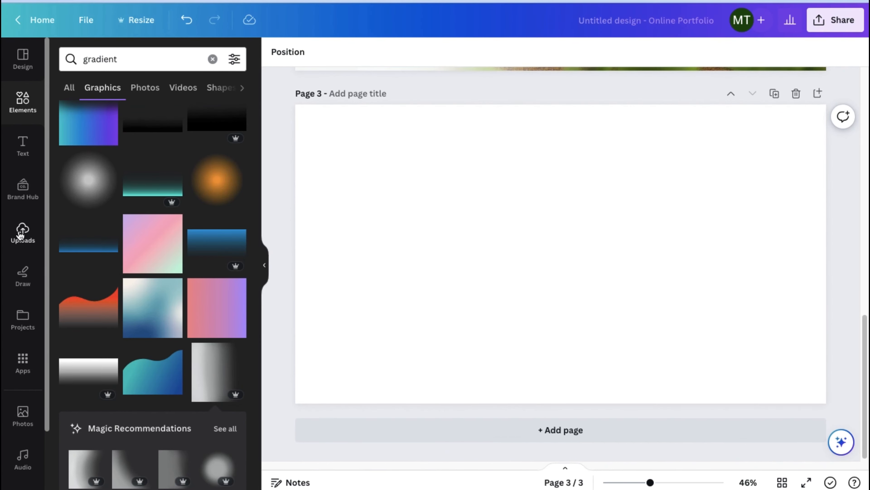
Place the uploaded faded forest image on page 3 and enlarge it to cover the page
{"action": "left_click", "coordinate": [22, 237]}
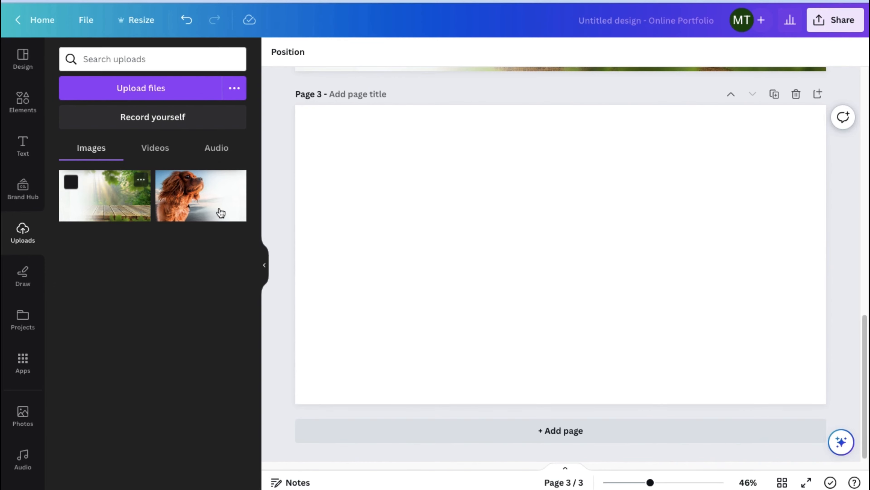
{"action": "left_click_drag", "start_coordinate": [595, 273], "coordinate": [488, 227]}
{"action": "left_click_drag", "start_coordinate": [685, 323], "coordinate": [831, 398]}
Add the uploaded faded dog image over the forest on page 3 and enlarge it to cover the page
{"action": "left_click", "coordinate": [201, 195]}
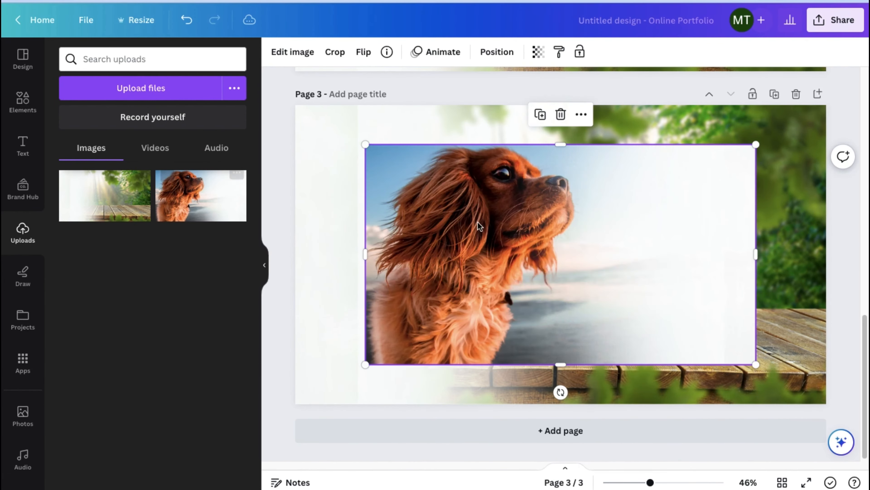
{"action": "left_click_drag", "start_coordinate": [528, 243], "coordinate": [459, 201]}
{"action": "left_click_drag", "start_coordinate": [685, 324], "coordinate": [832, 394]}
{"action": "left_click", "coordinate": [855, 316]}
Set the transparency of the dog image on page 3 to 54, keeping it aligned with the page
{"action": "left_click", "coordinate": [433, 191]}
{"action": "left_click_drag", "start_coordinate": [434, 189], "coordinate": [434, 189]}
{"action": "left_click", "coordinate": [535, 52]}
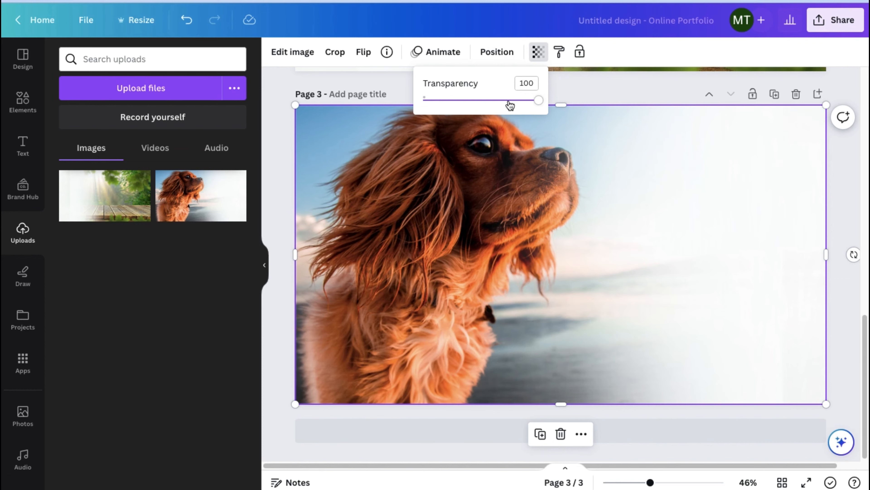
{"action": "left_click_drag", "start_coordinate": [509, 100], "coordinate": [496, 100]}
{"action": "left_click", "coordinate": [328, 122]}
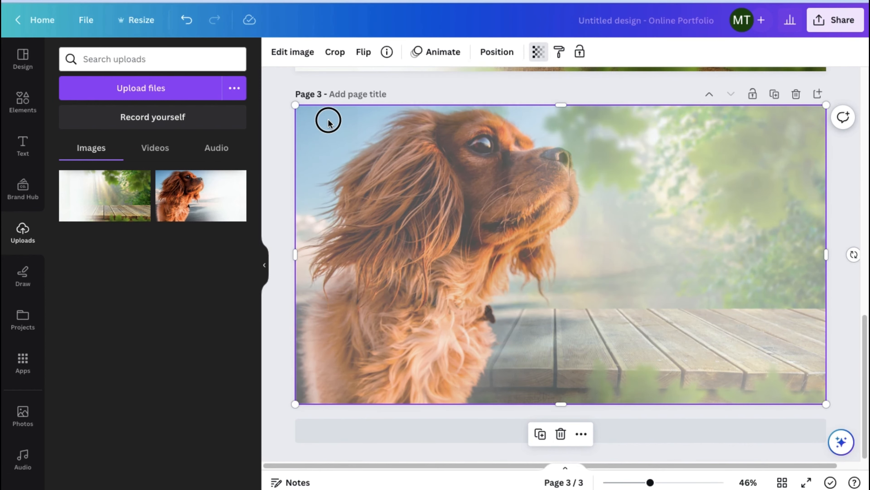
{"action": "left_click_drag", "start_coordinate": [328, 120], "coordinate": [335, 120]}
{"action": "left_click", "coordinate": [296, 130]}
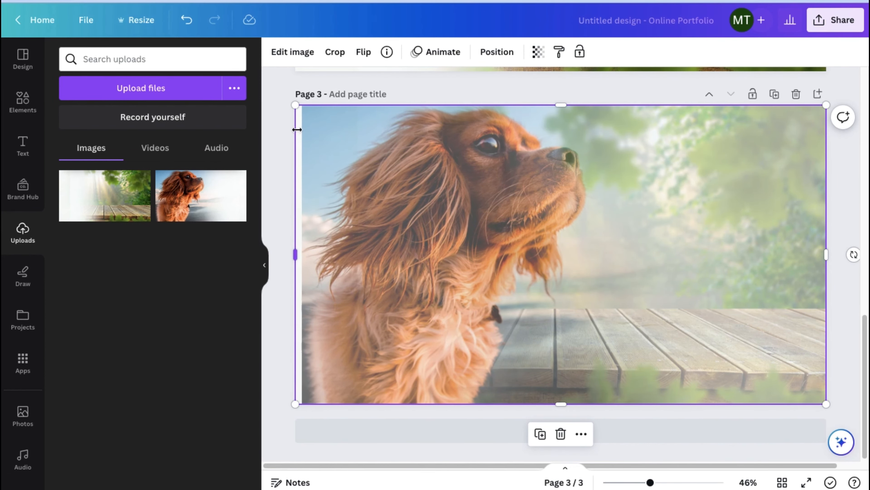
{"action": "left_click", "coordinate": [538, 52]}
{"action": "left_click_drag", "start_coordinate": [534, 100], "coordinate": [520, 100]}
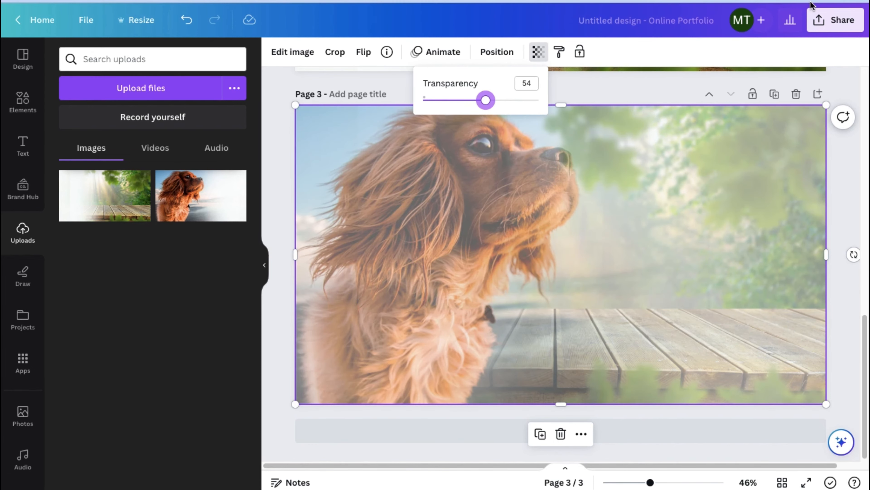
Download only page 3, the blended dog and forest design, as a PNG file
{"action": "left_click", "coordinate": [833, 20]}
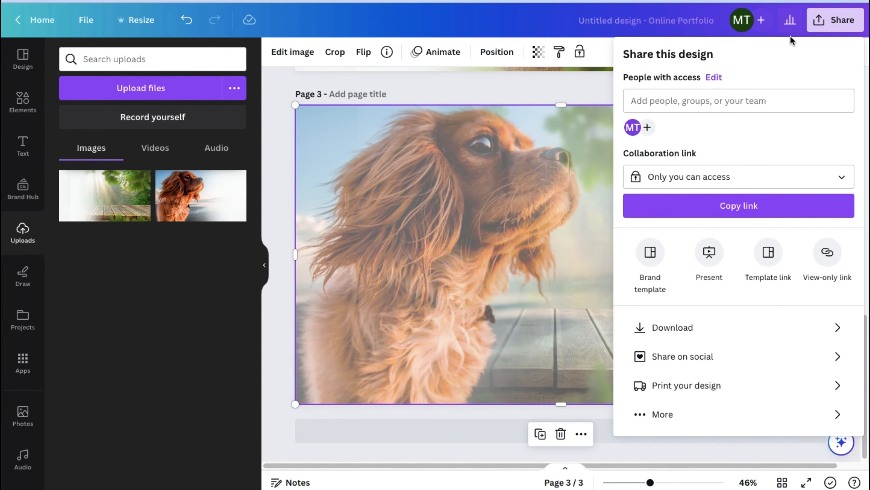
{"action": "left_click", "coordinate": [591, 95]}
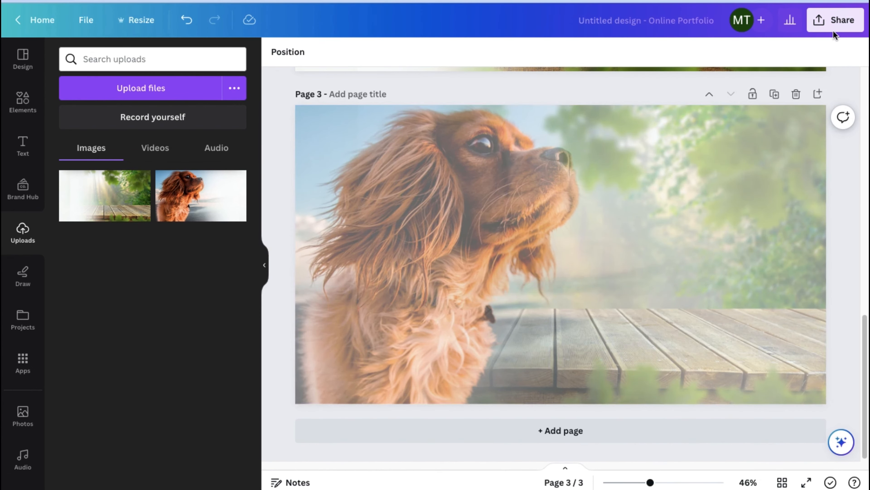
{"action": "left_click", "coordinate": [824, 30]}
{"action": "left_click", "coordinate": [750, 329]}
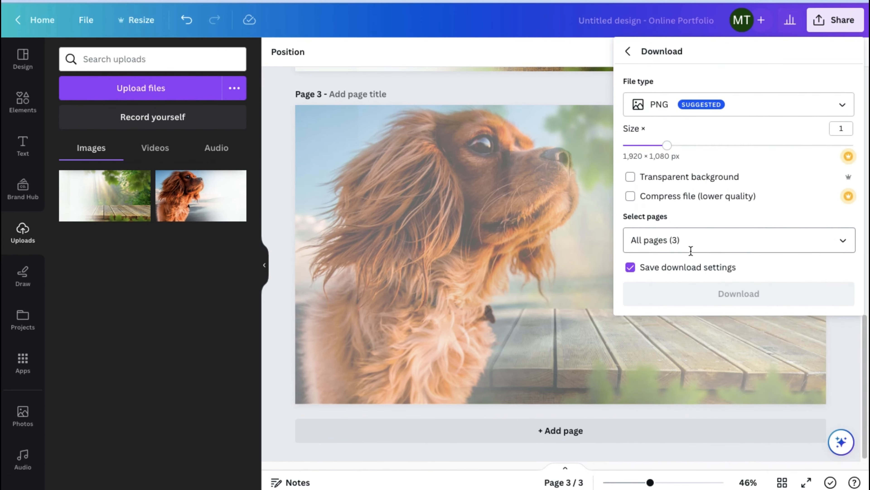
{"action": "left_click", "coordinate": [634, 237]}
{"action": "type", "text": "3"}
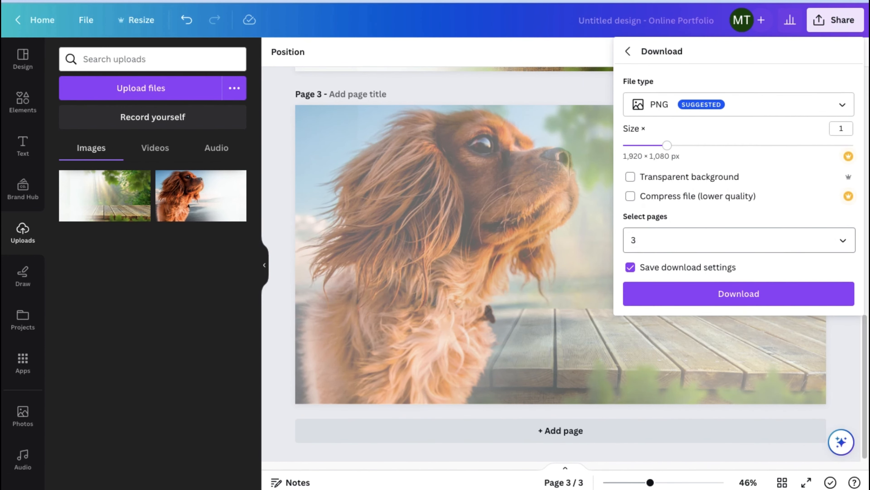
{"action": "left_click", "coordinate": [738, 294]}
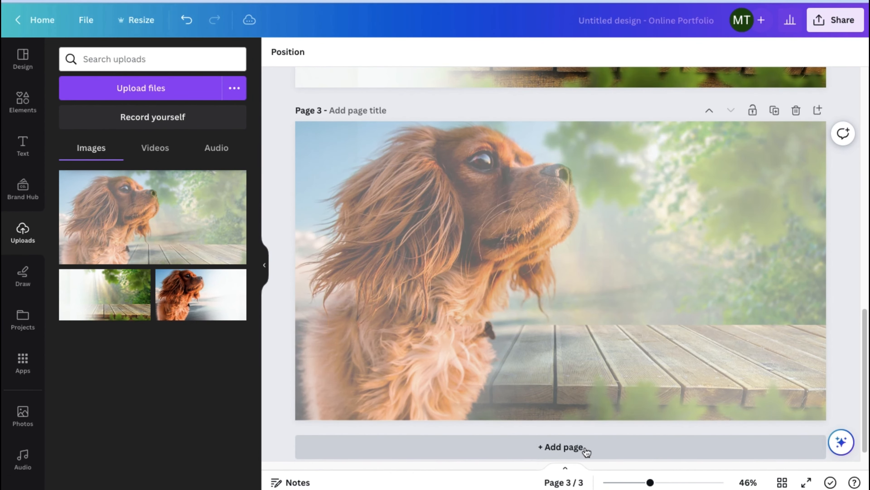
Add a fourth page and place the uploaded blended dog and forest image on it, enlarged to cover the page
{"action": "left_click", "coordinate": [560, 446]}
{"action": "left_click", "coordinate": [194, 219]}
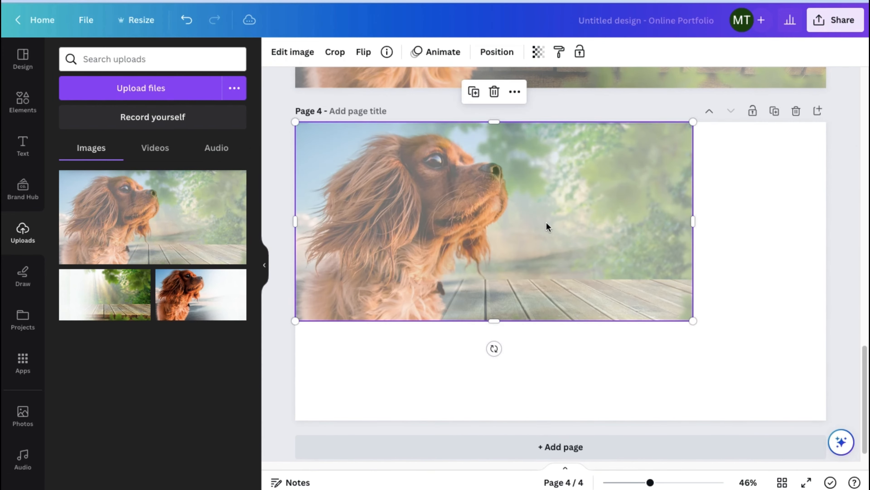
{"action": "left_click_drag", "start_coordinate": [692, 321], "coordinate": [822, 396]}
{"action": "left_click_drag", "start_coordinate": [561, 388], "coordinate": [561, 420]}
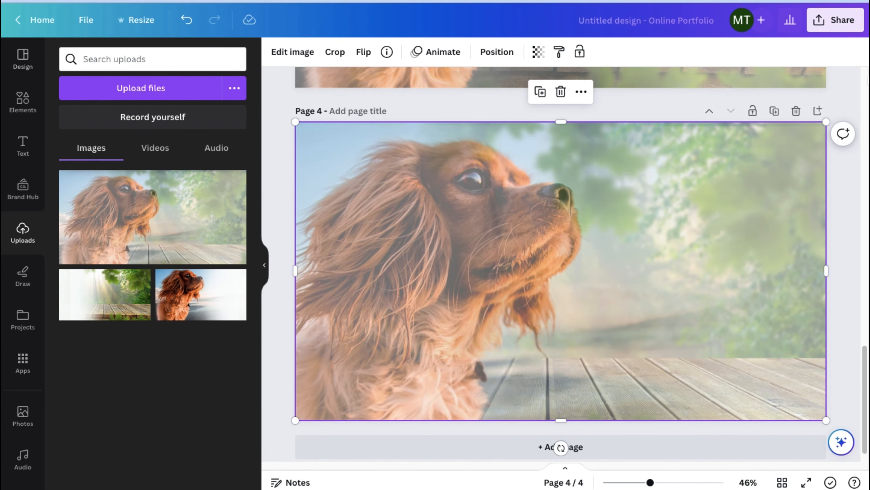
Adjust the blended image on page 4 to make it darker, with stronger contrast and richer colours
{"action": "left_click", "coordinate": [292, 52]}
{"action": "scroll", "coordinate": [147, 308], "scroll_direction": "down", "scroll_amount": 5}
{"action": "left_click_drag", "start_coordinate": [148, 319], "coordinate": [107, 322]}
{"action": "left_click_drag", "start_coordinate": [148, 354], "coordinate": [198, 356]}
{"action": "left_click_drag", "start_coordinate": [148, 387], "coordinate": [174, 382]}
{"action": "left_click", "coordinate": [270, 317]}
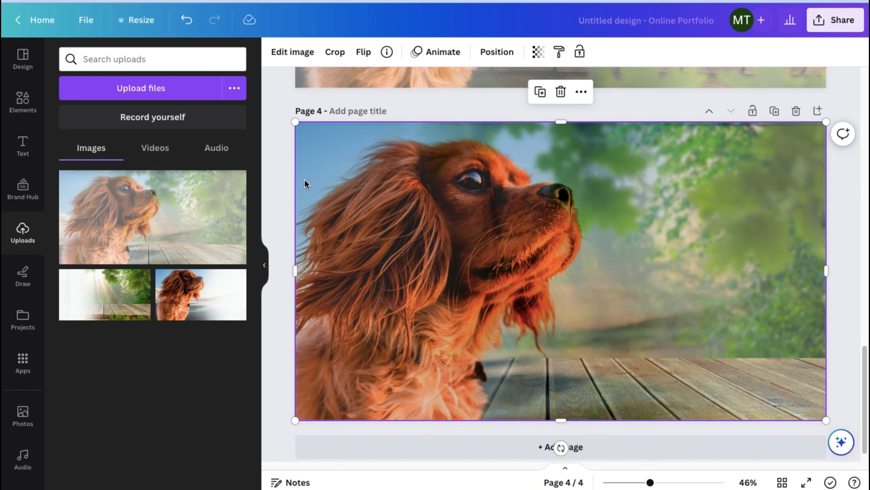
{"action": "key", "text": "Escape"}
{"action": "scroll", "coordinate": [514, 274], "scroll_direction": "down", "scroll_amount": 1}
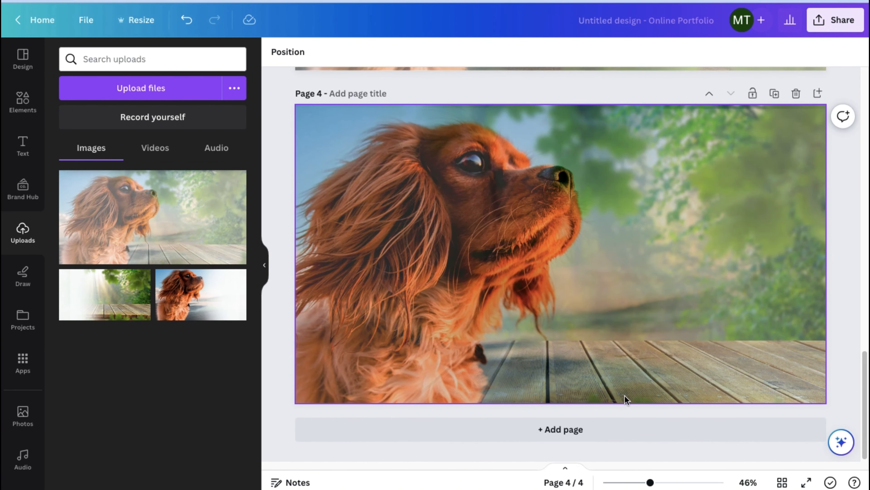
Download only page 4, the colour-adjusted blended image, as a PNG file
{"action": "left_click", "coordinate": [843, 21]}
{"action": "left_click", "coordinate": [749, 325]}
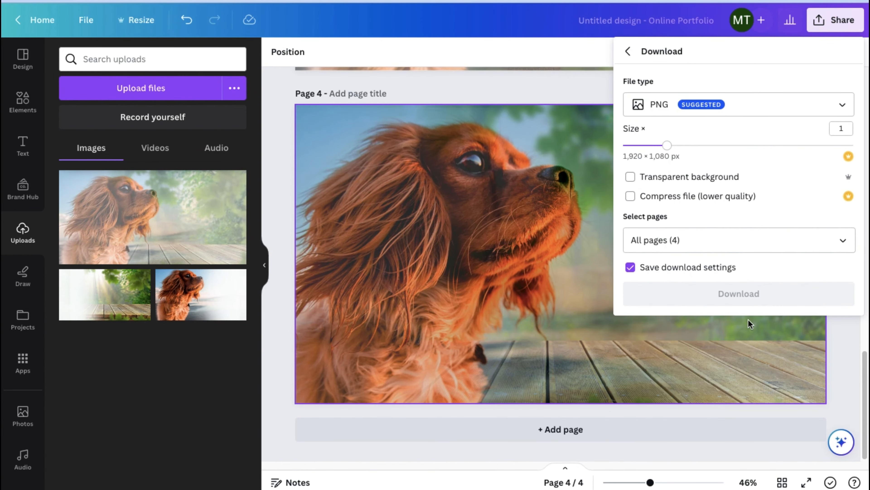
{"action": "left_click", "coordinate": [631, 242]}
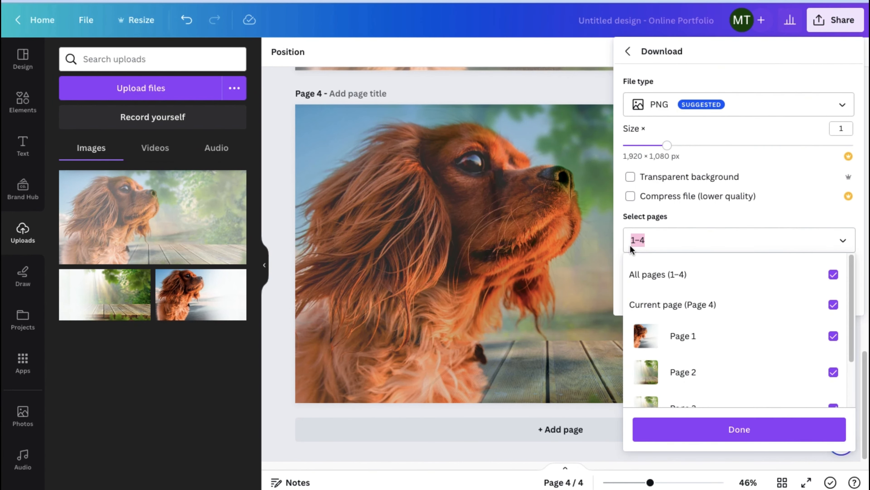
{"action": "type", "text": "4"}
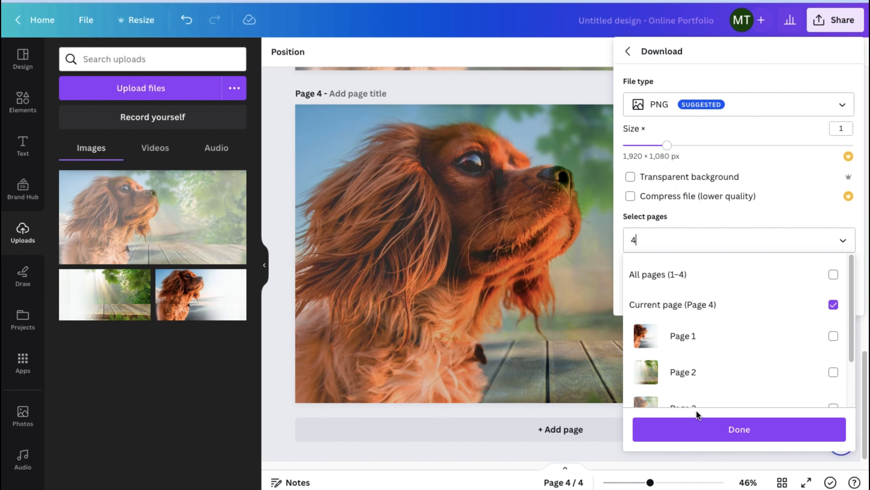
{"action": "left_click", "coordinate": [699, 427]}
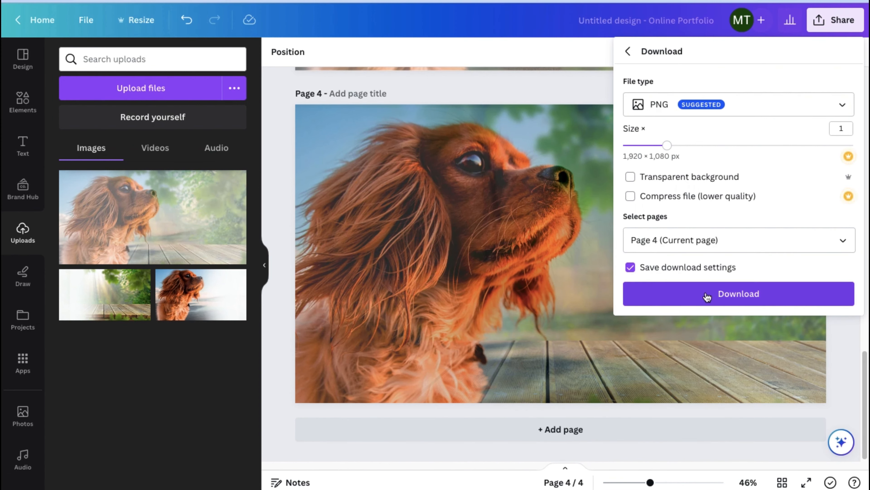
{"action": "left_click", "coordinate": [716, 298]}
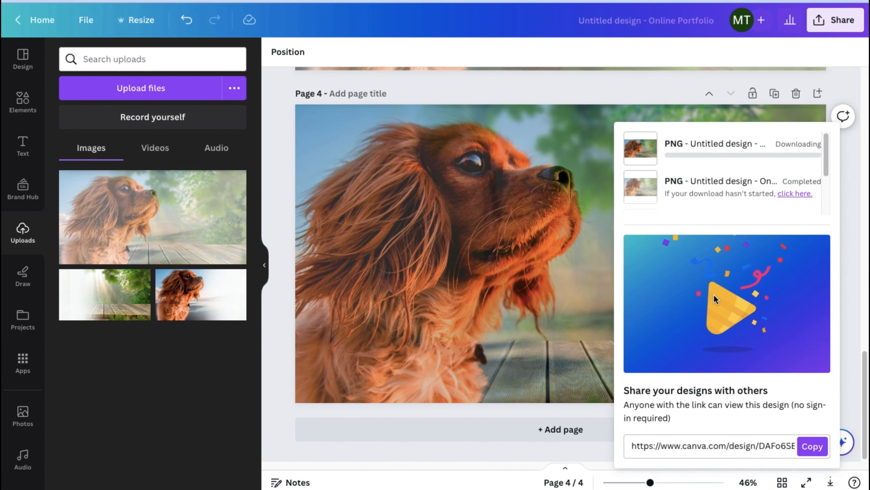